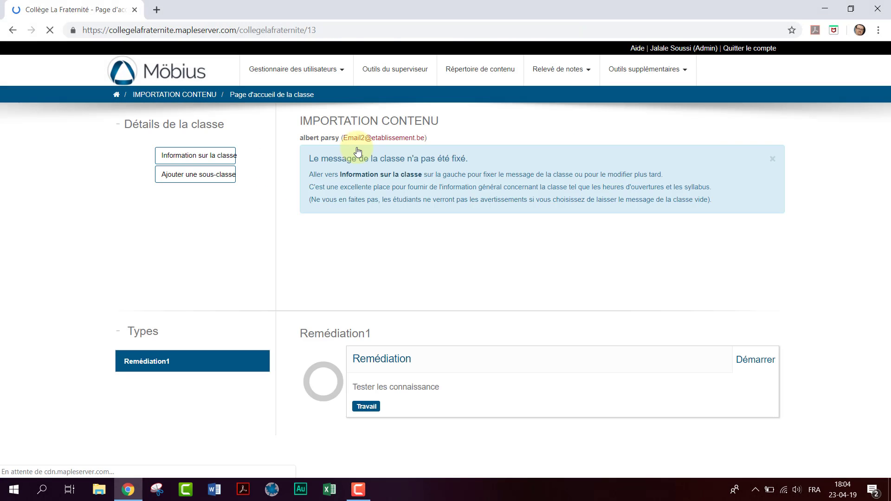
# - Open the content repository and display the shared questions from the Maple Cloud source
pyautogui.click(481, 70)
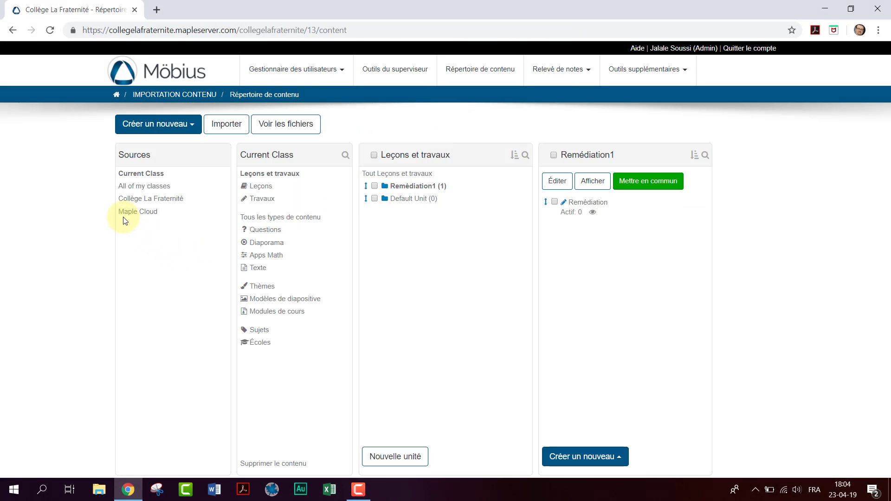
pyautogui.click(139, 211)
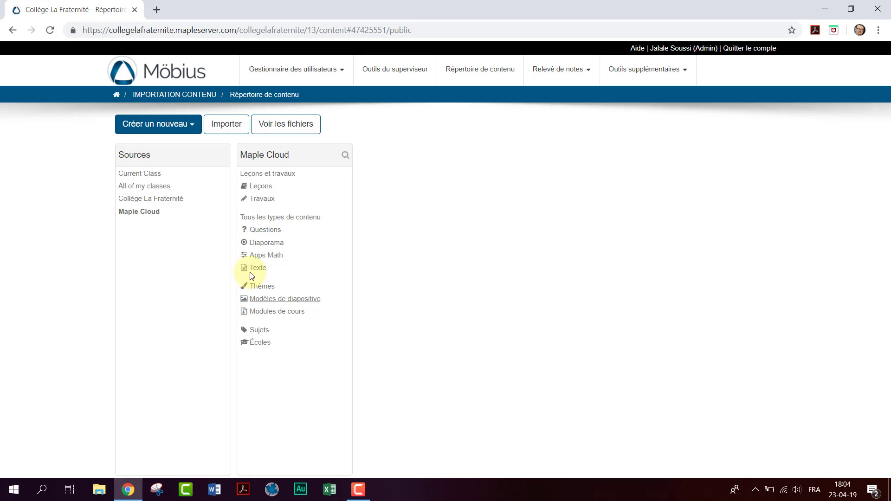
pyautogui.click(273, 232)
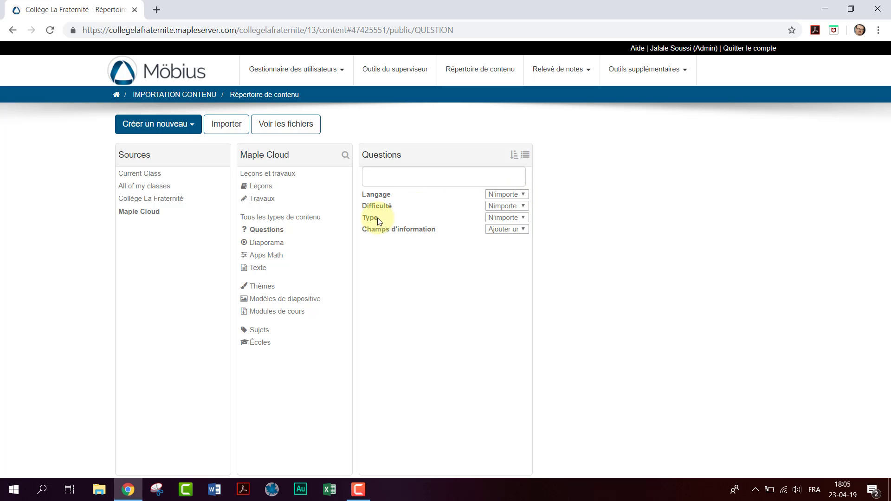
# - Filter the Maple Cloud questions by type Correction par Maple and search for "limit"
pyautogui.click(524, 220)
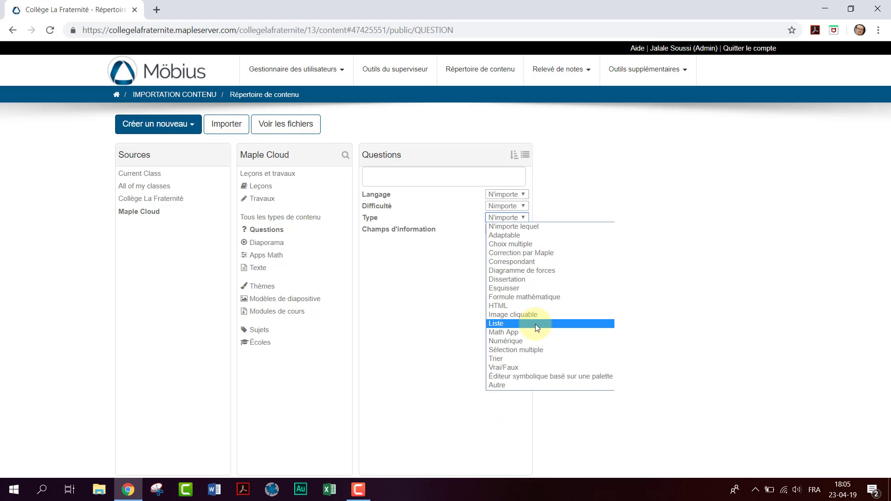
pyautogui.click(508, 253)
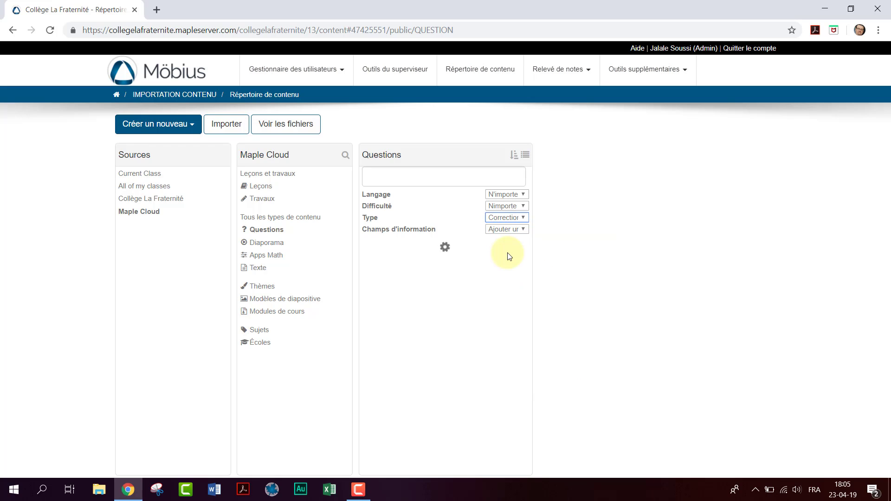
pyautogui.click(523, 228)
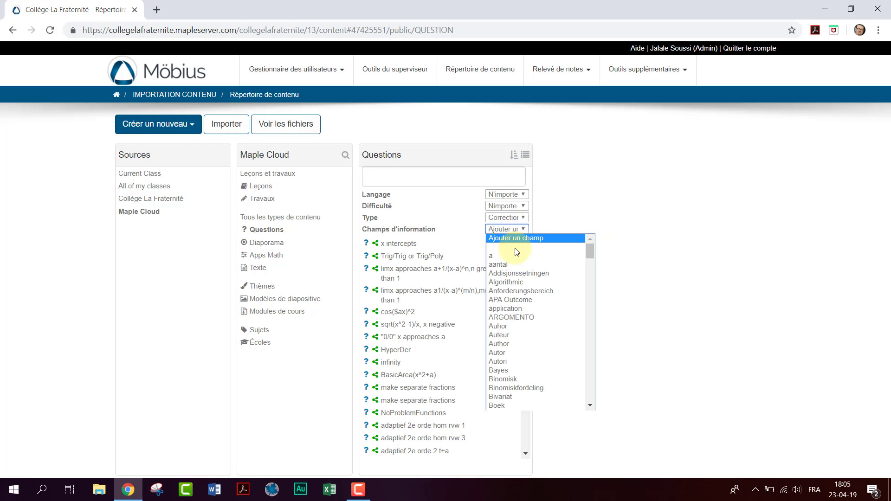
pyautogui.click(405, 179)
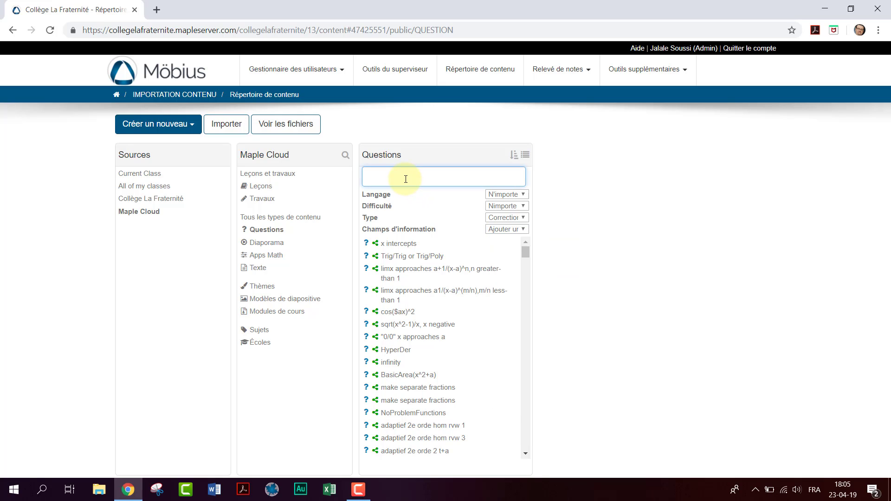
pyautogui.write('limit')
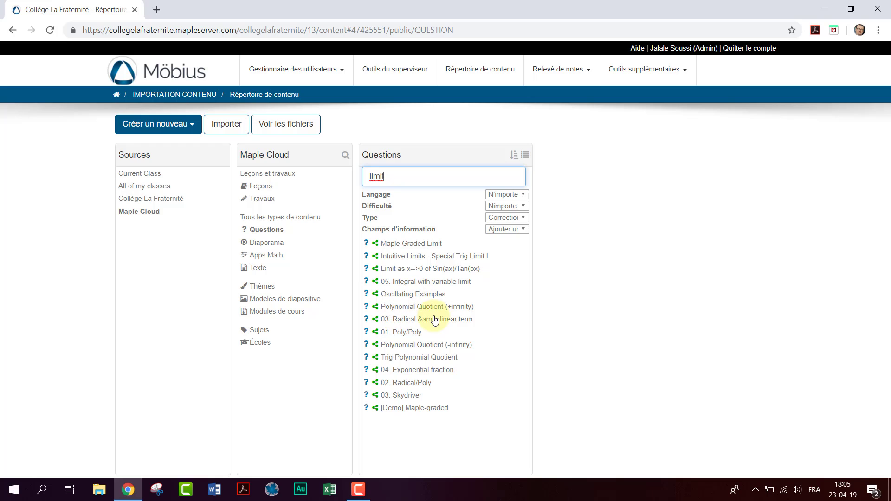
# - Duplicate the Maple Cloud question "01. Poly/Poly" into the class and open the duplicated copy
pyautogui.click(441, 331)
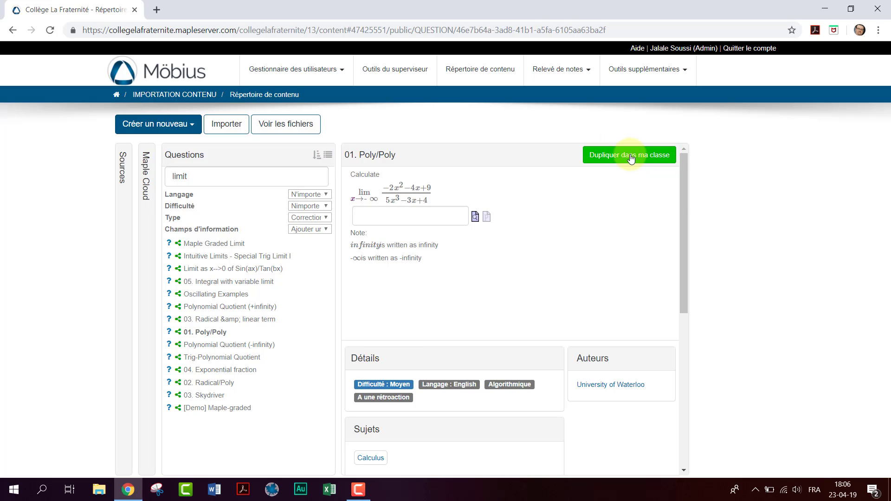
pyautogui.click(633, 158)
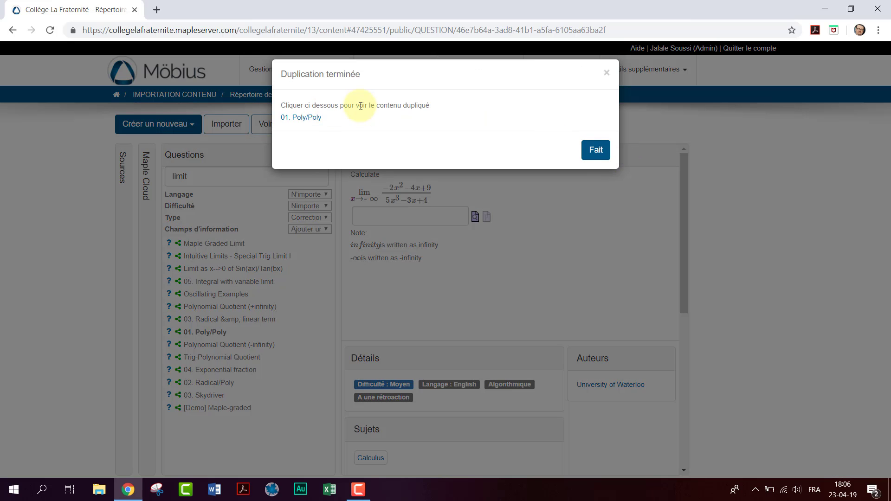
pyautogui.click(307, 117)
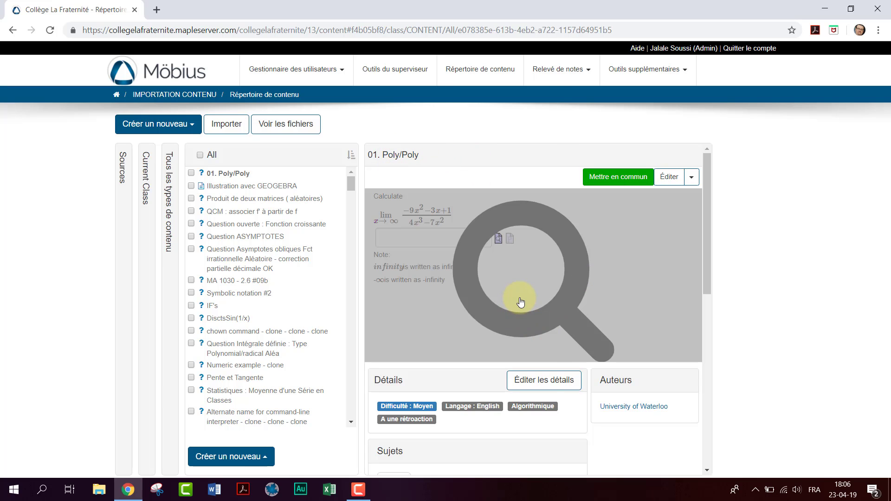
# - Preview the duplicated question and refresh it to view another random version
pyautogui.click(520, 302)
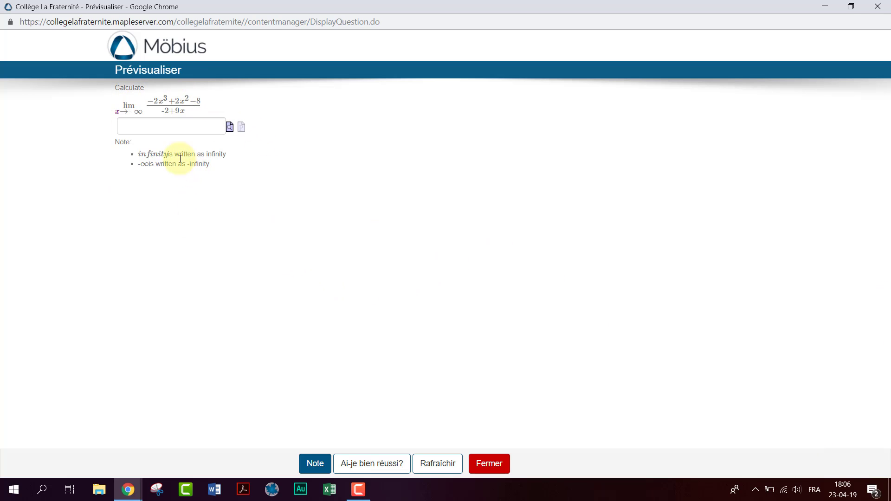
pyautogui.click(438, 464)
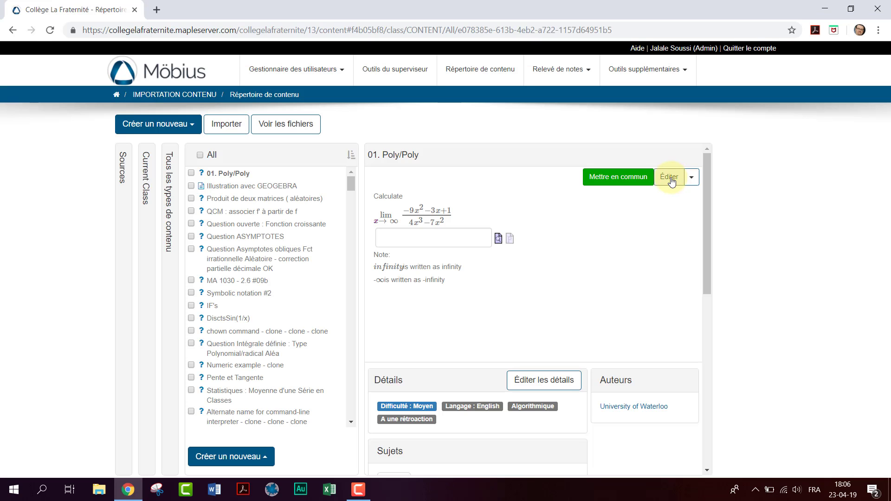
# - Edit the duplicated question and rename it "Limite ( à l'infini) d'une fonction rationnelle"
pyautogui.click(670, 179)
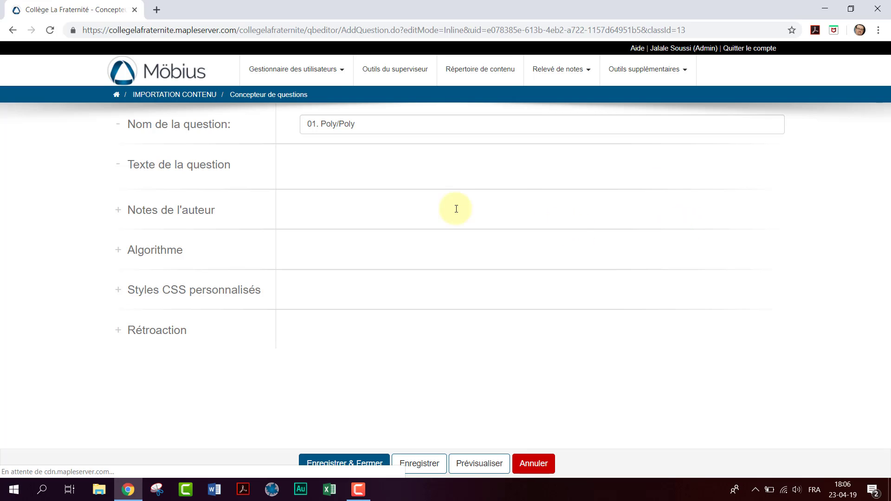
pyautogui.click(313, 126)
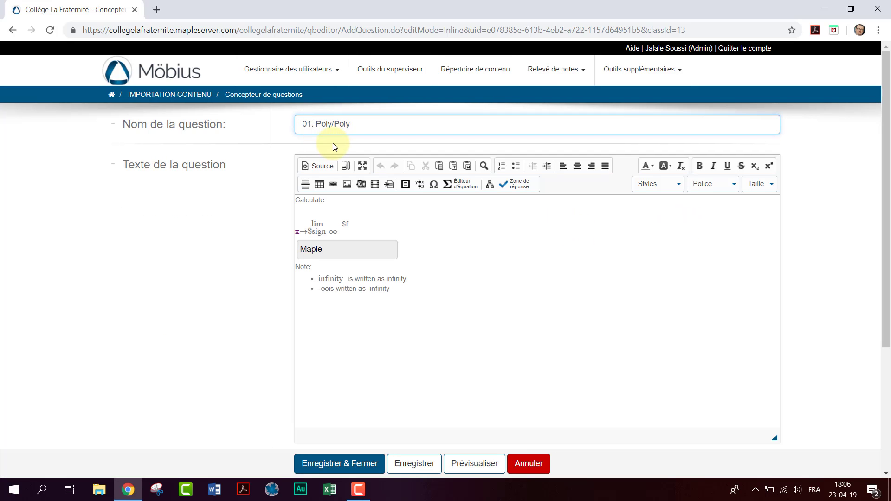
pyautogui.press('BackSpace')
pyautogui.press('BackSpace')
pyautogui.write("Limite ( à l'infini")
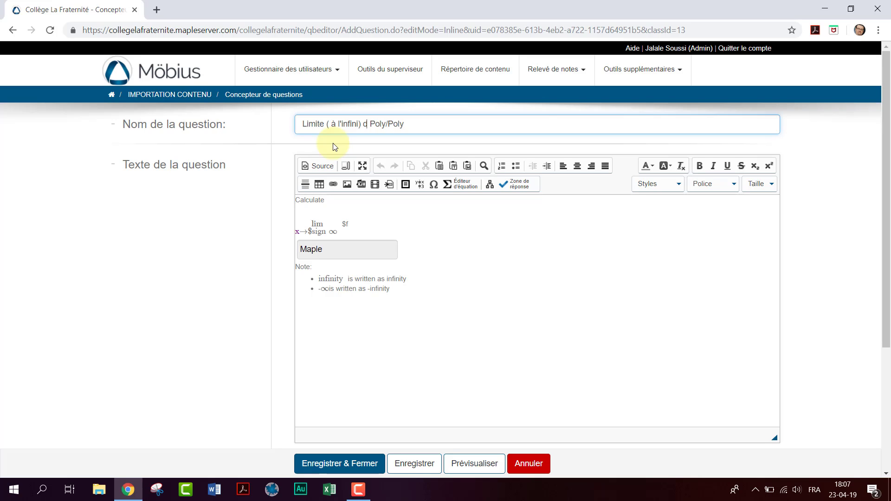
pyautogui.write(') d')
pyautogui.press('Delete')
pyautogui.press('Delete')
pyautogui.press('Delete')
pyautogui.press('Delete')
pyautogui.press('Delete')
pyautogui.press('Delete')
pyautogui.press('Delete')
pyautogui.press('Delete')
pyautogui.press('Delete')
pyautogui.press('Delete')
pyautogui.write("'une fonction rationnelle")
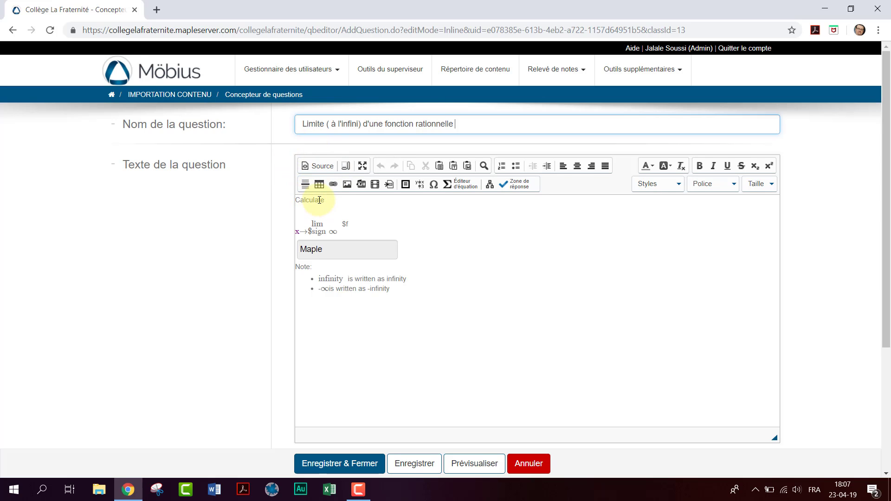
# - Refresh the algorithm preview to examine the values generated for the question's variables
pyautogui.doubleClick(325, 254)
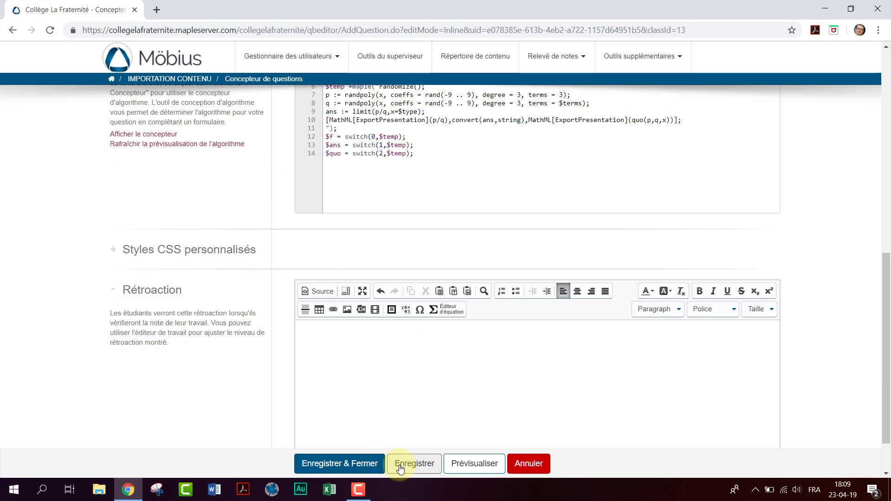
pyautogui.click(129, 144)
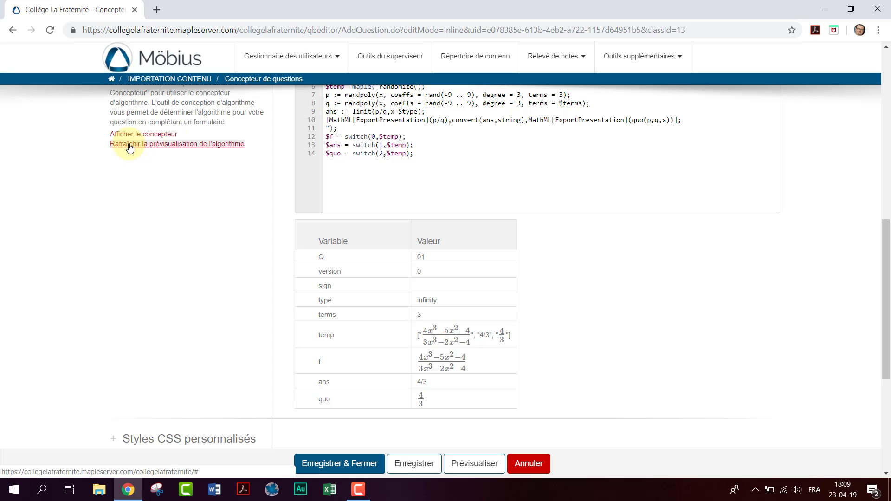
pyautogui.click(130, 145)
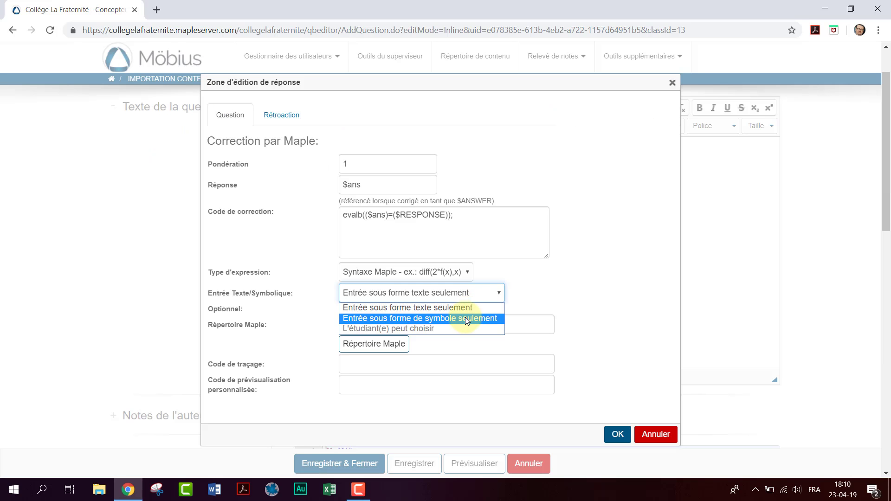
# - Set the Maple response area's text/symbolic entry to "Entrée sous forme de symbole seulement"
pyautogui.click(465, 316)
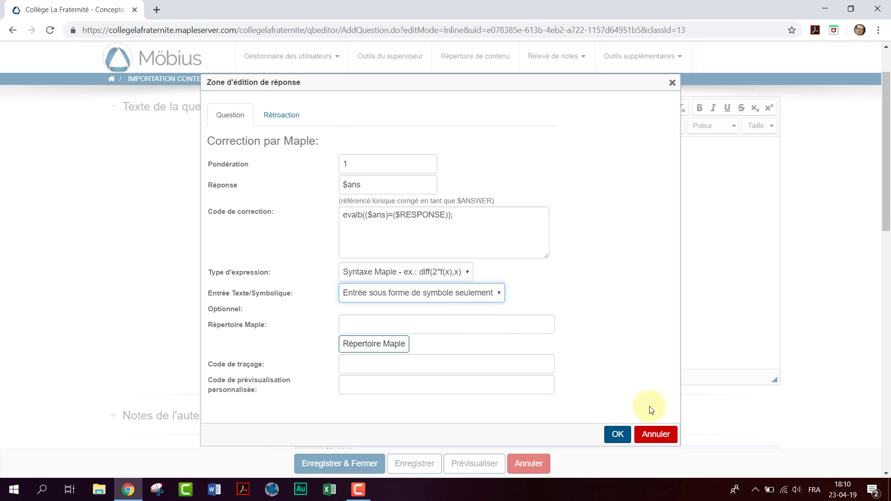
pyautogui.click(618, 433)
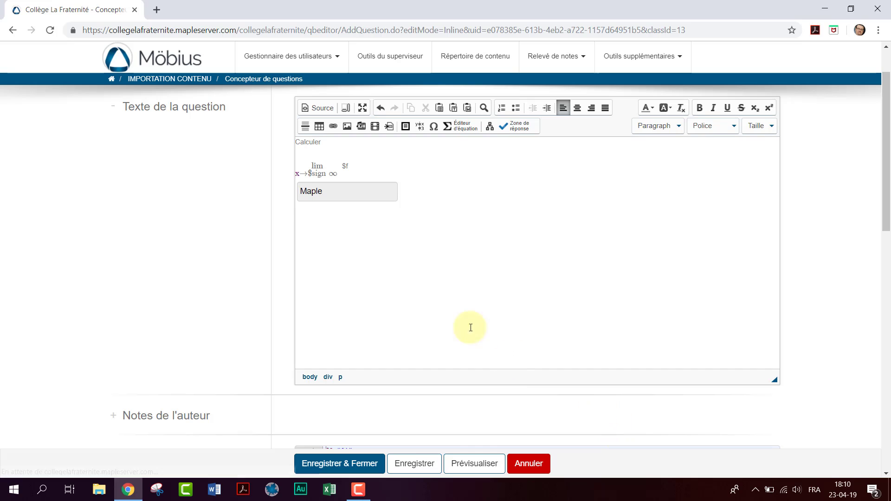
# - Preview the edited question in a maximized window, answer it with the fraction 7/4 and check the answer
pyautogui.click(464, 464)
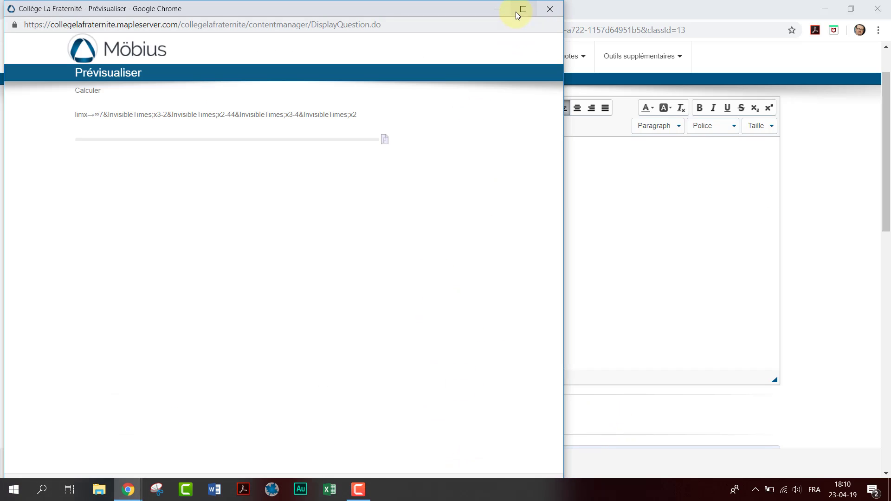
pyautogui.click(524, 8)
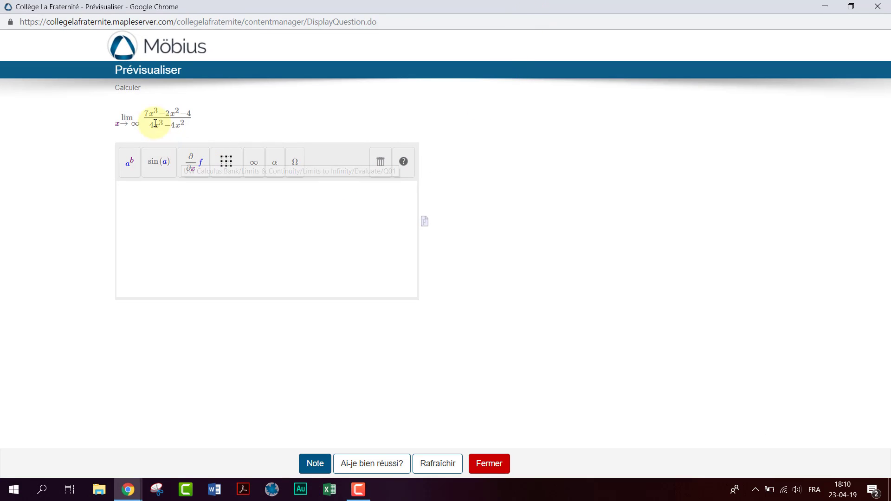
pyautogui.click(149, 197)
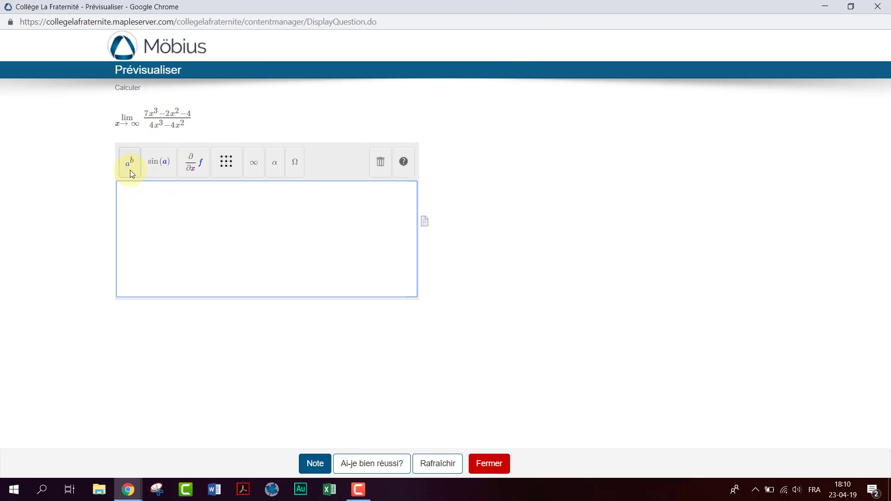
pyautogui.click(130, 170)
pyautogui.click(137, 194)
pyautogui.write('7')
pyautogui.press('Down')
pyautogui.write('4')
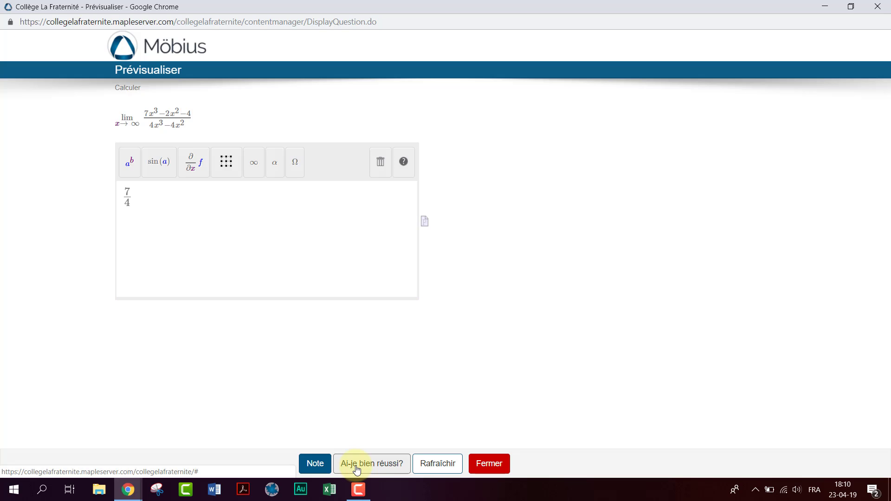
pyautogui.click(357, 464)
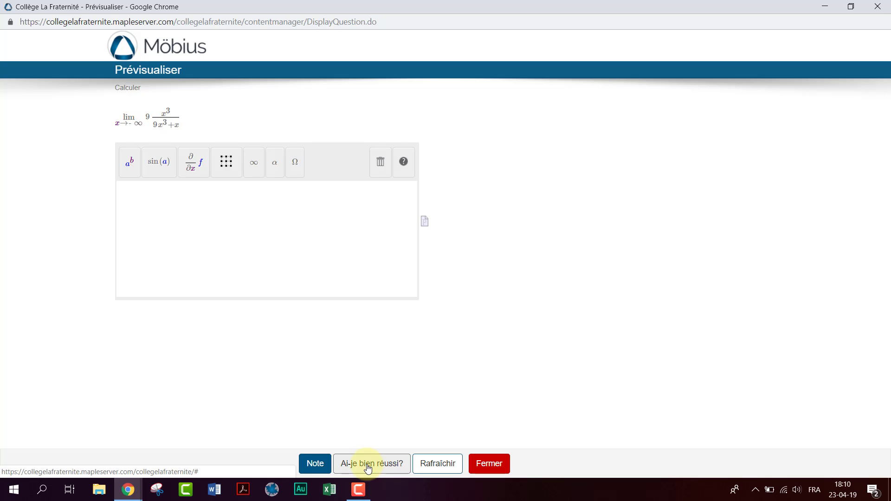
# - Answer the newly generated limit question with 0 and check the answer
pyautogui.click(169, 203)
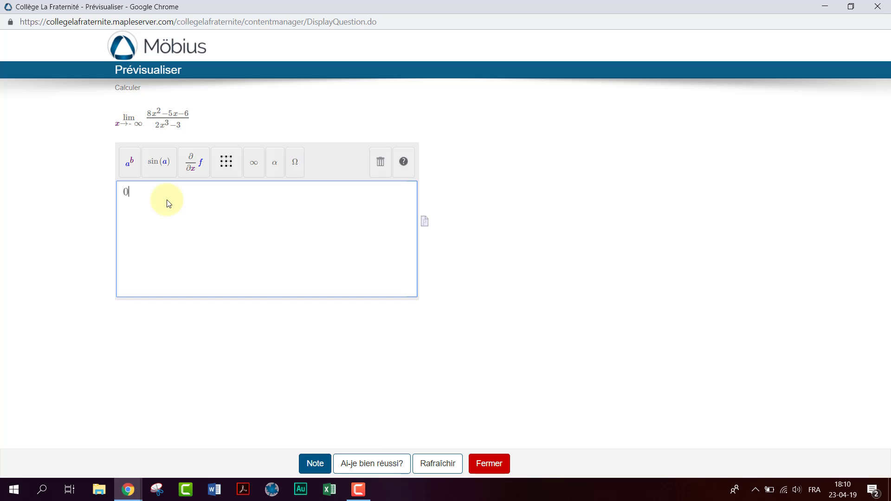
pyautogui.write('0')
pyautogui.click(370, 467)
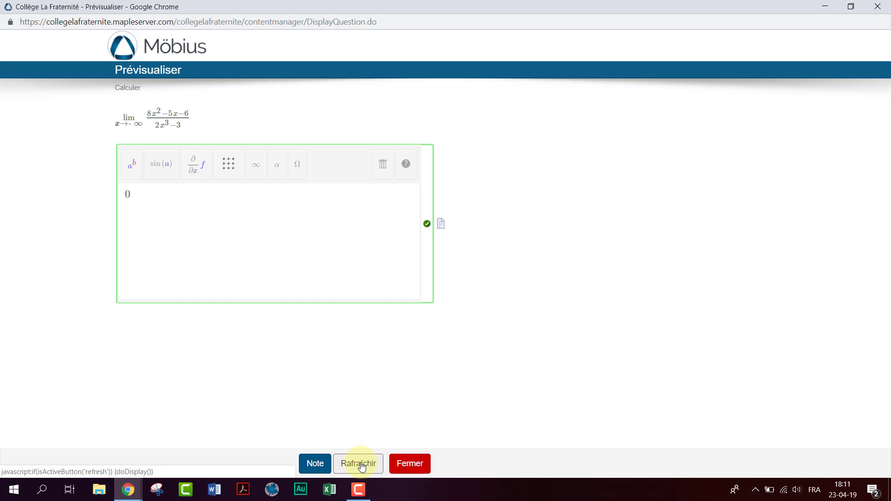
# - Refresh the preview for another version, answer it with −∞, check the answer and close the preview
pyautogui.click(362, 466)
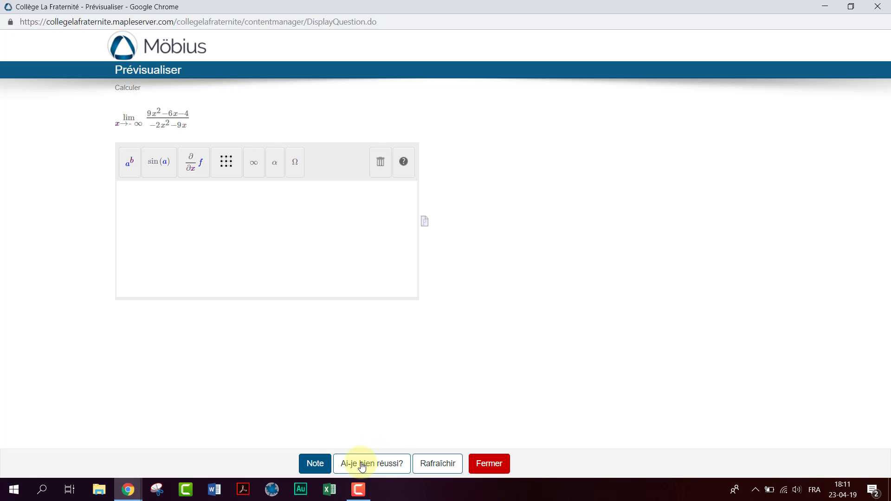
pyautogui.click(440, 472)
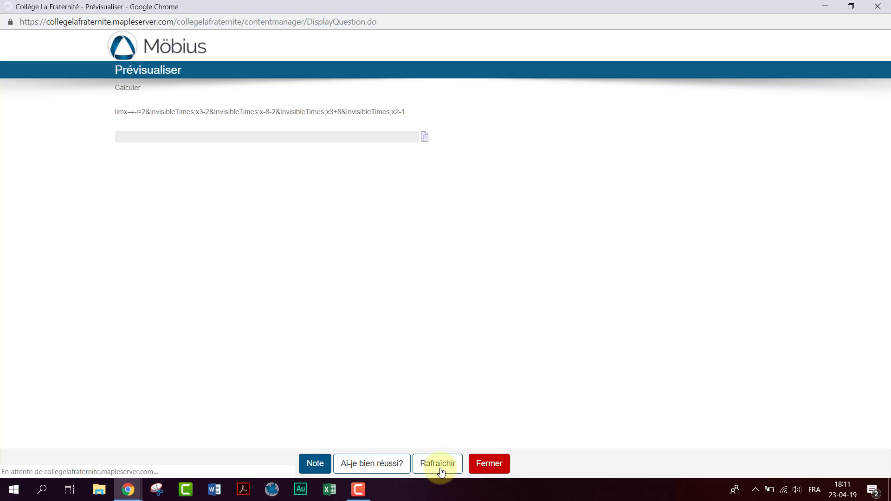
pyautogui.click(258, 163)
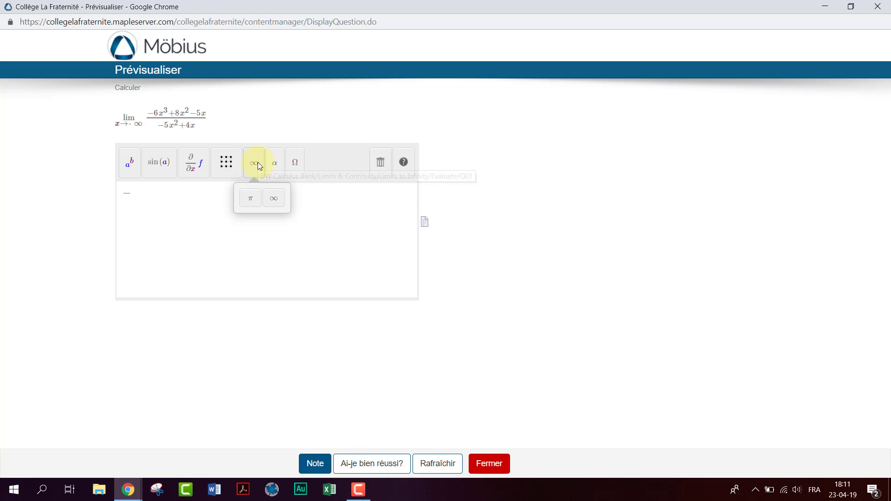
pyautogui.click(277, 203)
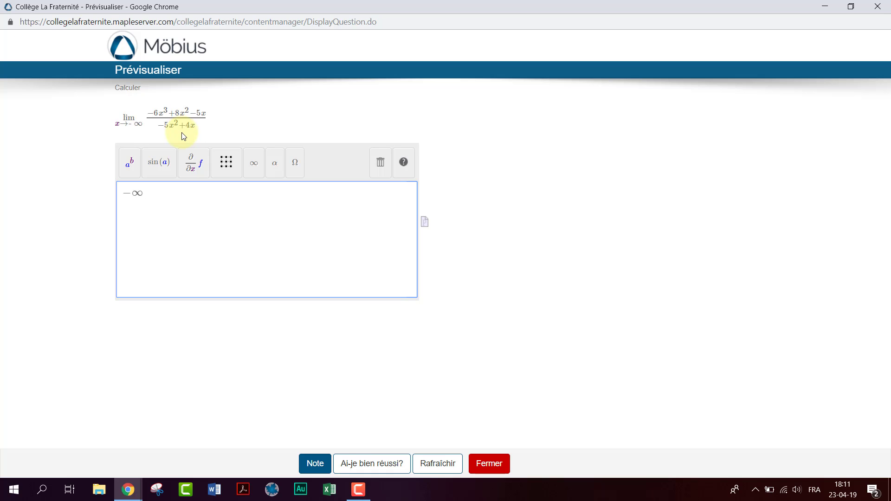
pyautogui.click(373, 470)
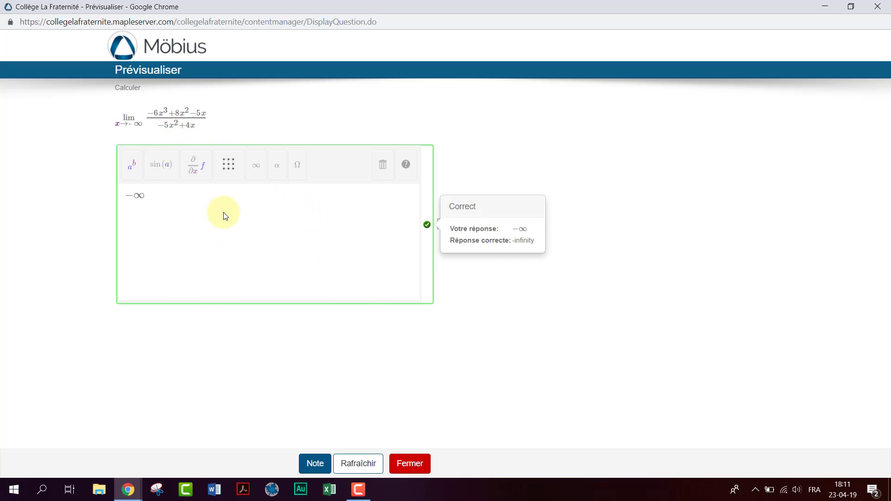
pyautogui.click(419, 464)
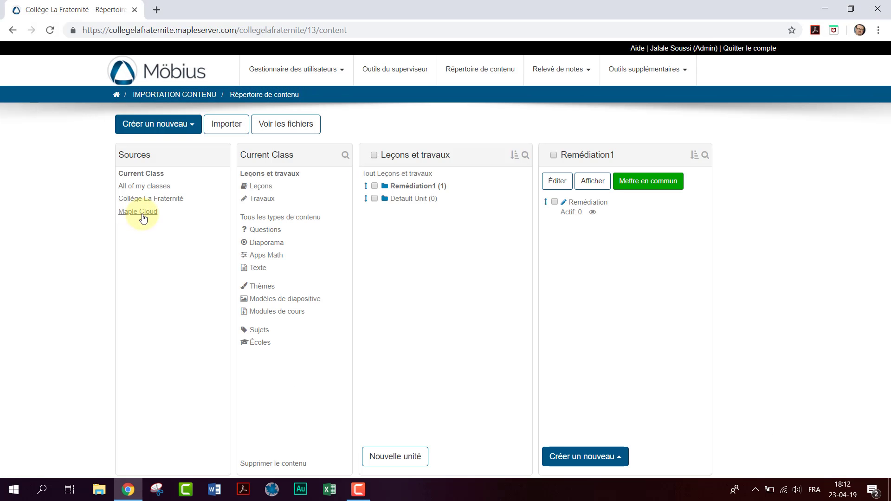
# - Browse the Maple Cloud source's lessons, schools and subjects, and open the Mathematics subject
pyautogui.click(142, 213)
pyautogui.click(260, 190)
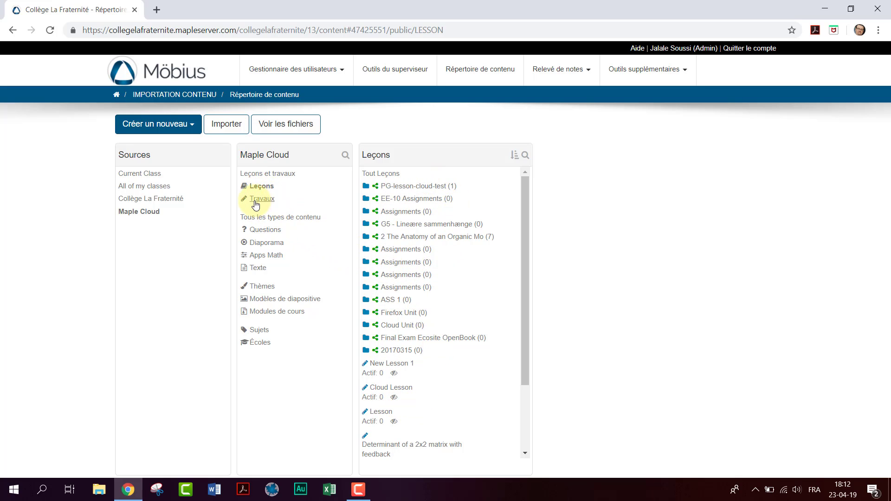
pyautogui.click(267, 346)
pyautogui.click(258, 333)
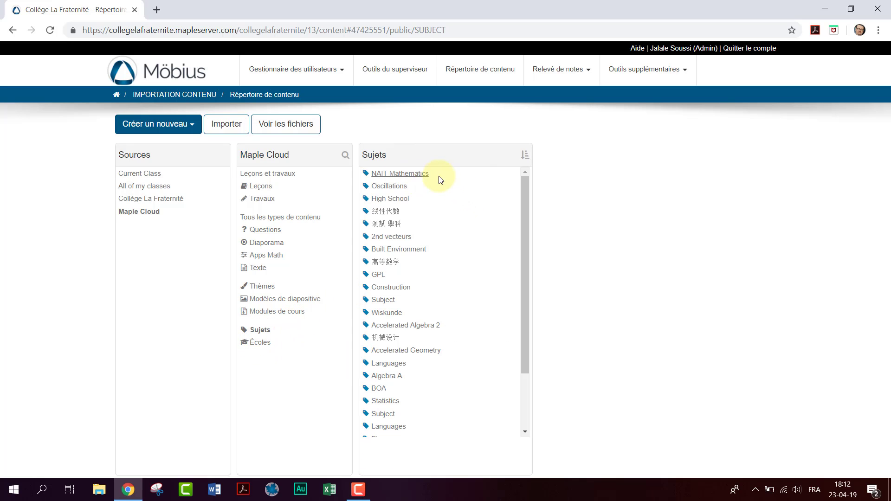
pyautogui.scroll(-2, 406, 347)
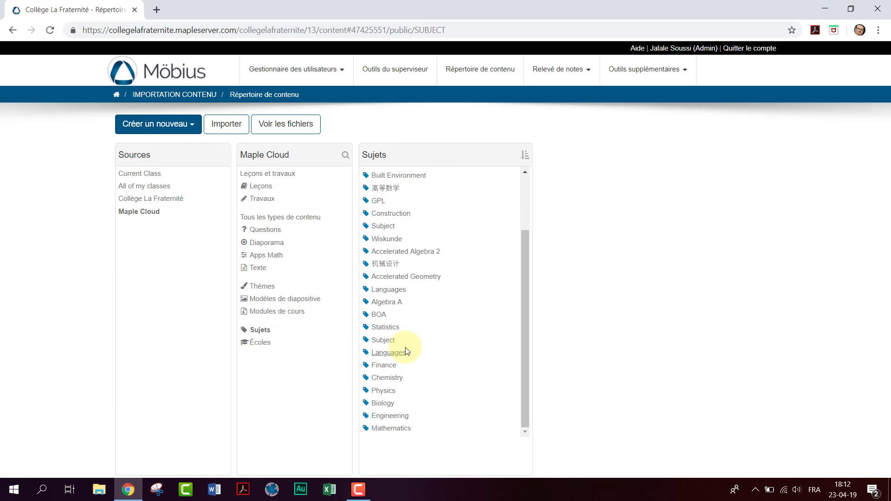
pyautogui.click(391, 428)
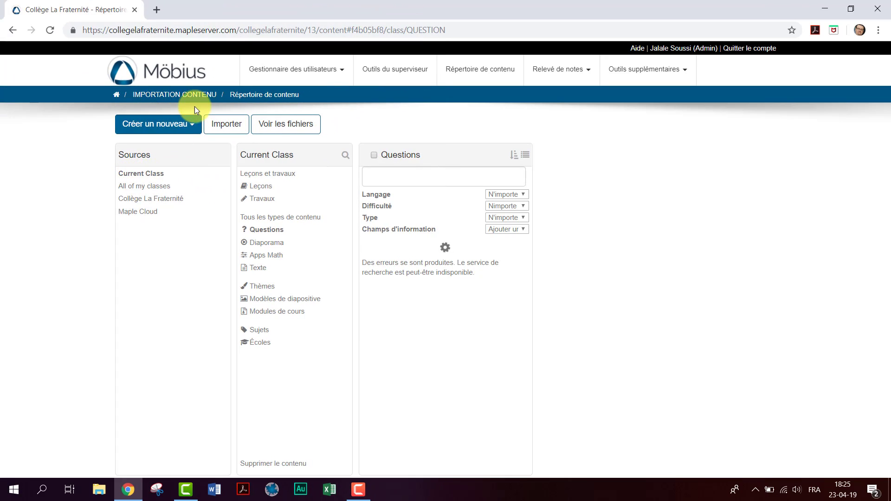
# - Search the class's questions for "Limite ( à l'infini )", then select and open "Limite ( à l'infini) d'une fonction rationnelle"
pyautogui.click(175, 94)
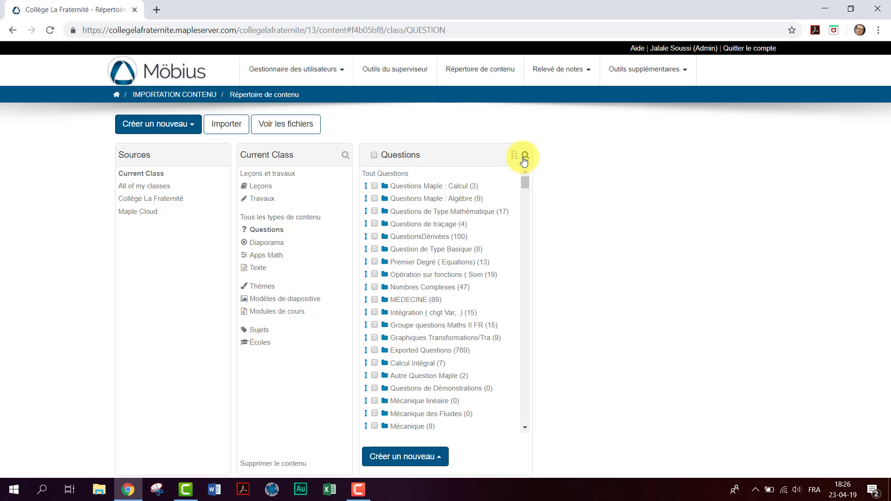
pyautogui.click(524, 155)
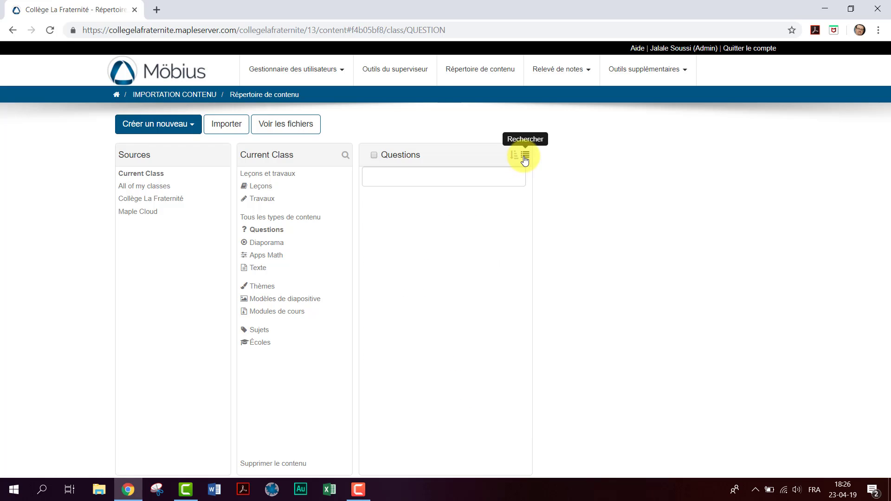
pyautogui.click(406, 183)
pyautogui.write("Limite ( à l'infini")
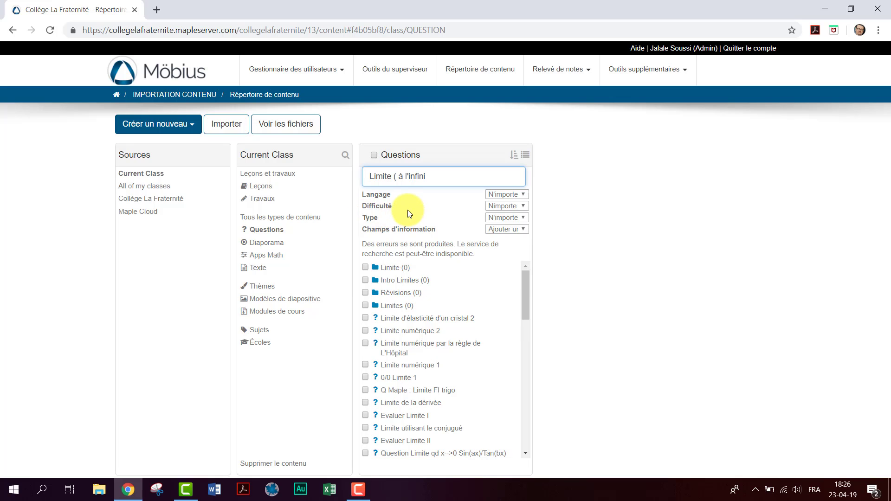
pyautogui.write(')')
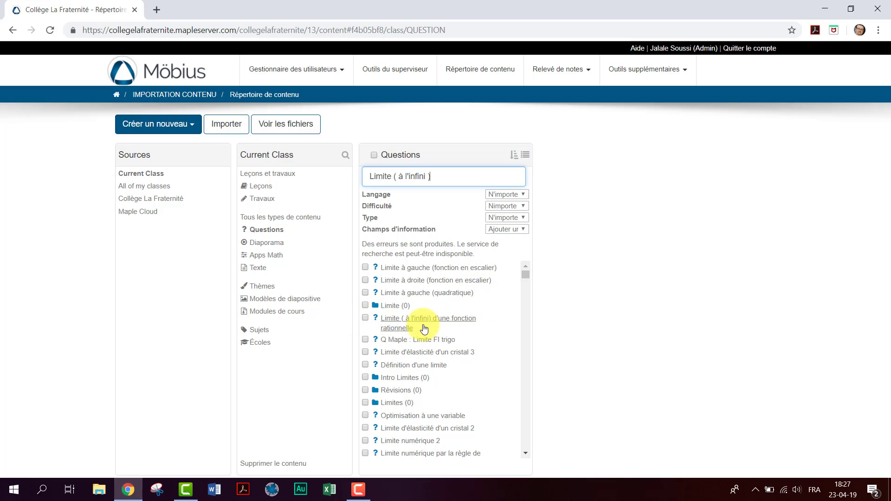
pyautogui.click(365, 319)
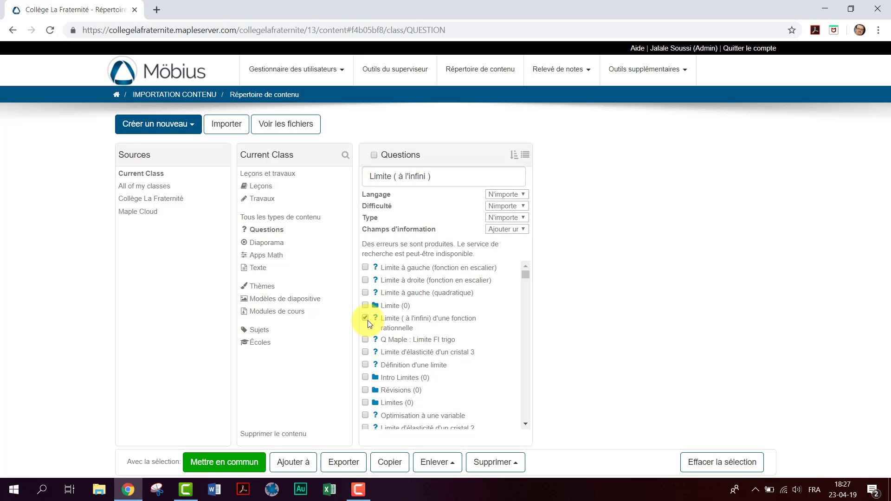
pyautogui.click(403, 326)
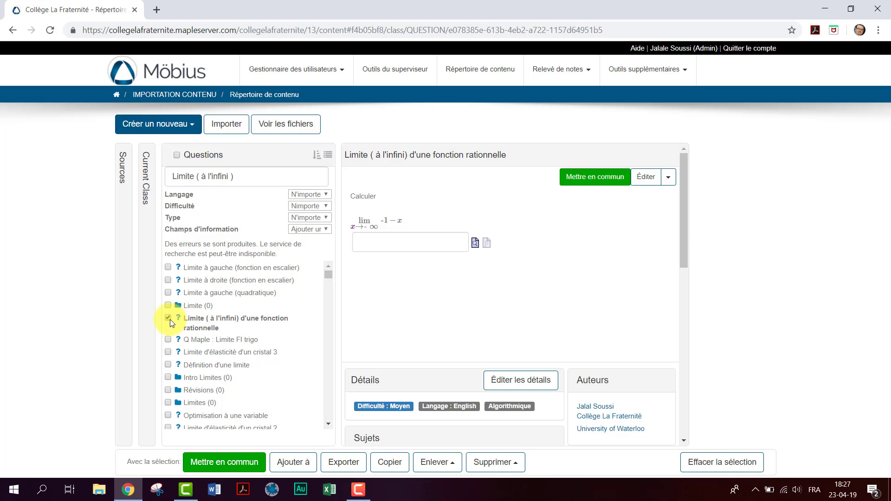
# - Export the selected limit question as the zip file LimiteLinfiniDuneFonctionRationnelle in the Bureau folder
pyautogui.click(297, 462)
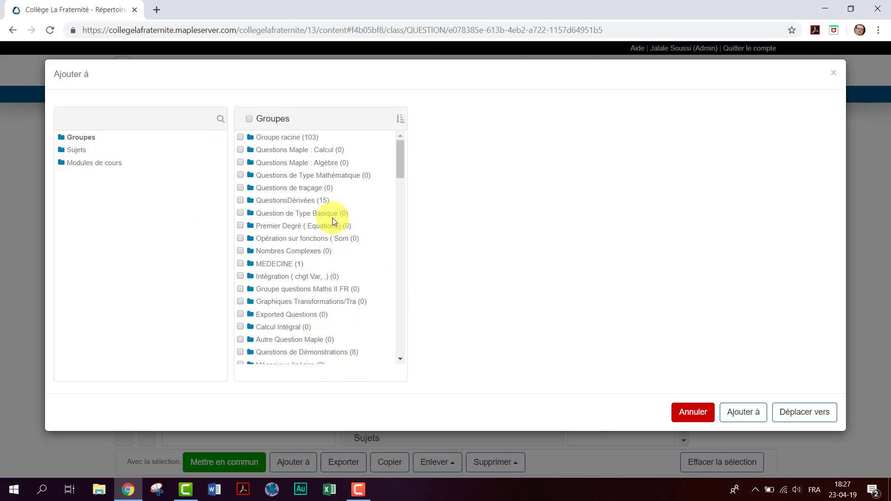
pyautogui.click(694, 413)
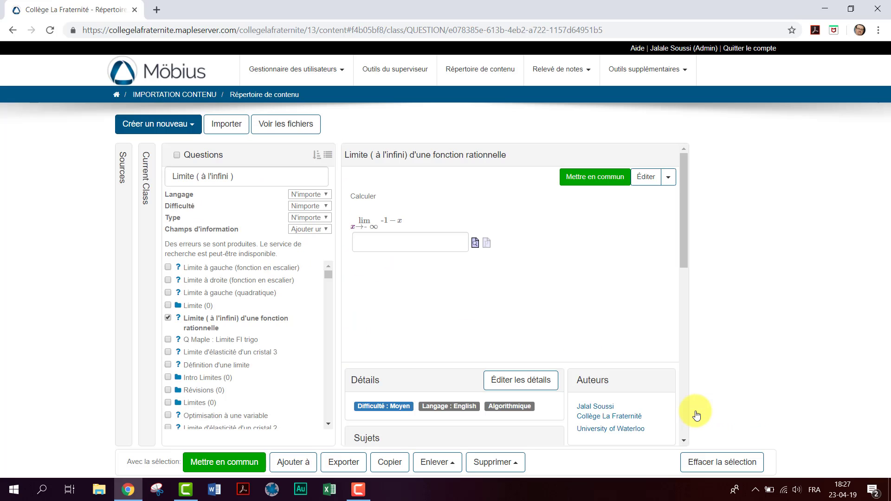
pyautogui.click(346, 462)
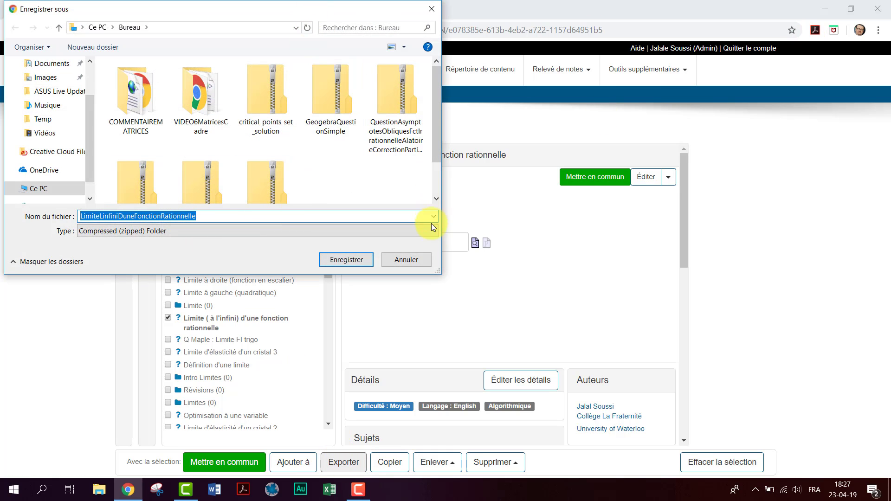
pyautogui.click(344, 261)
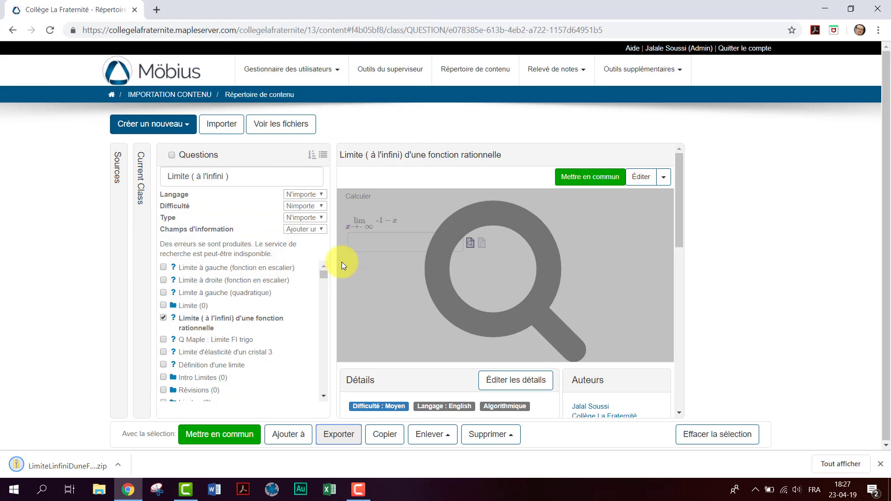
# - Check the exported zip file in its folder, then close the folder window and the downloads page
pyautogui.click(60, 465)
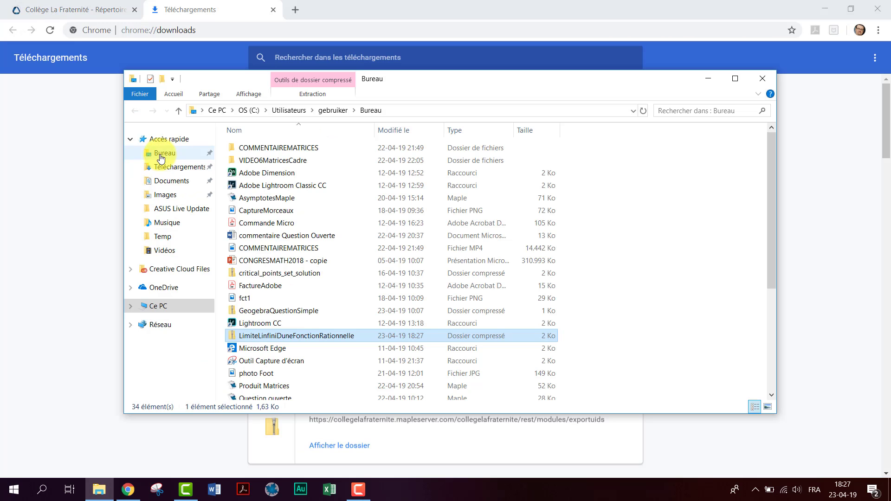
pyautogui.click(764, 78)
pyautogui.click(880, 15)
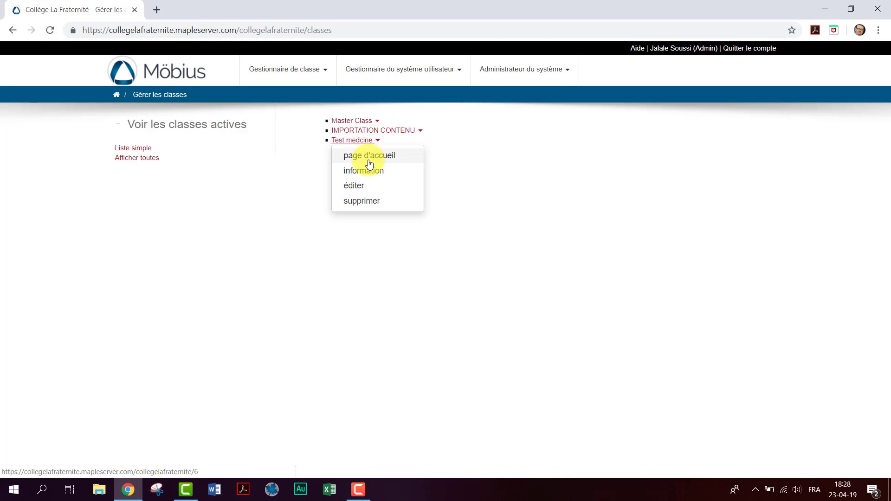
# - Open the home page of the class "Test medcine" and display the questions in its content repository
pyautogui.click(367, 156)
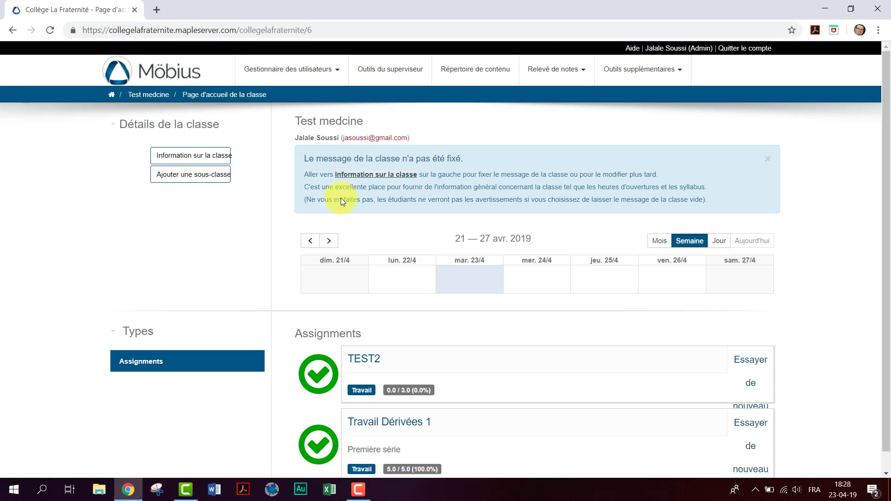
pyautogui.click(476, 70)
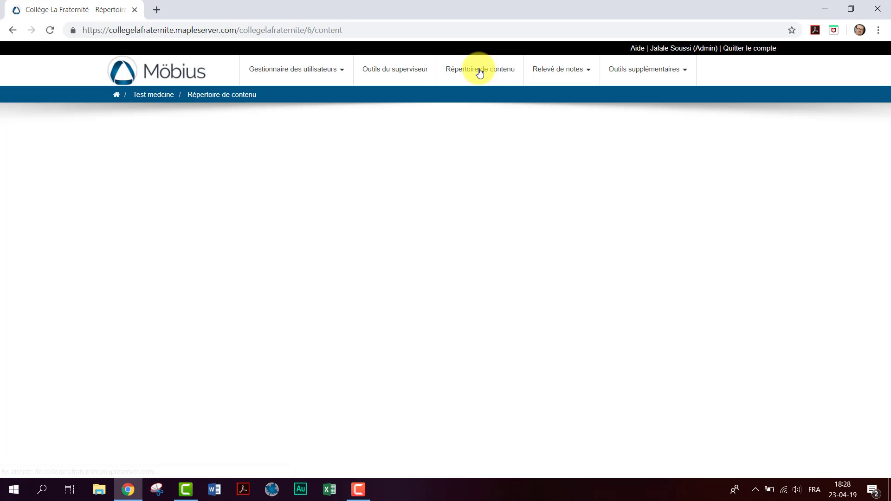
pyautogui.click(259, 230)
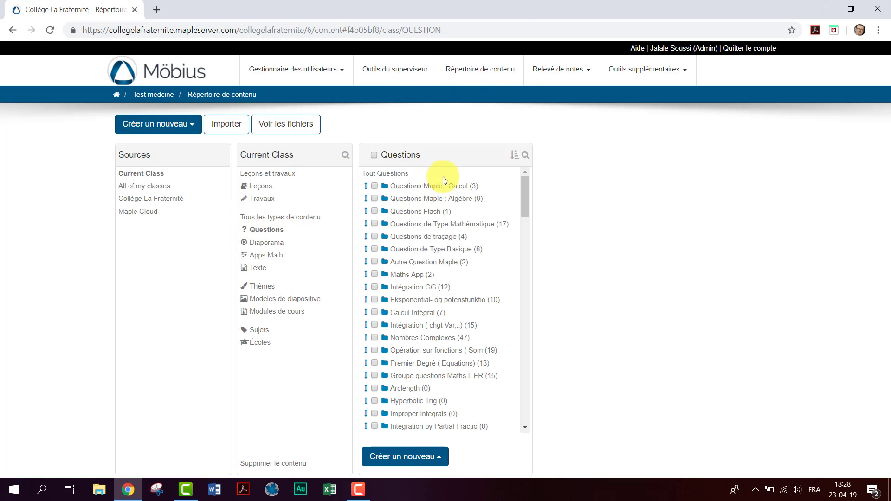
# - Import LimiteLinfiniDuneFonctionRationnelle.zip into the class's content and open the imported limit question
pyautogui.click(226, 126)
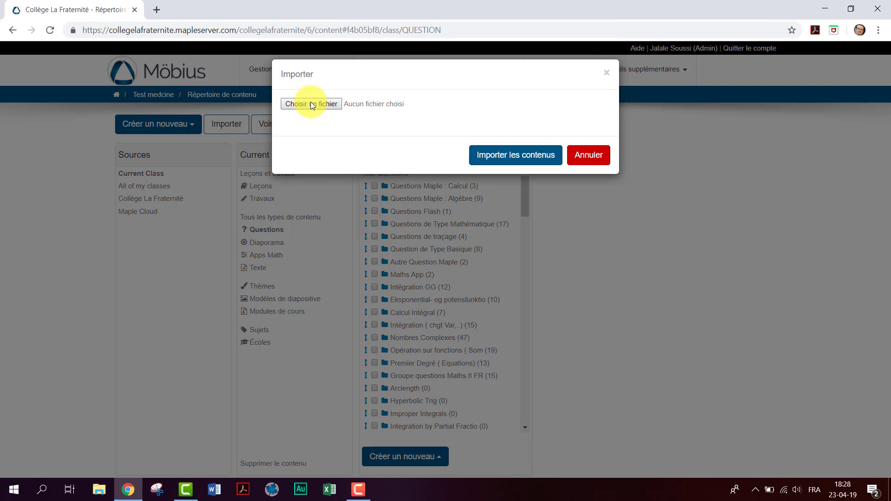
pyautogui.click(313, 105)
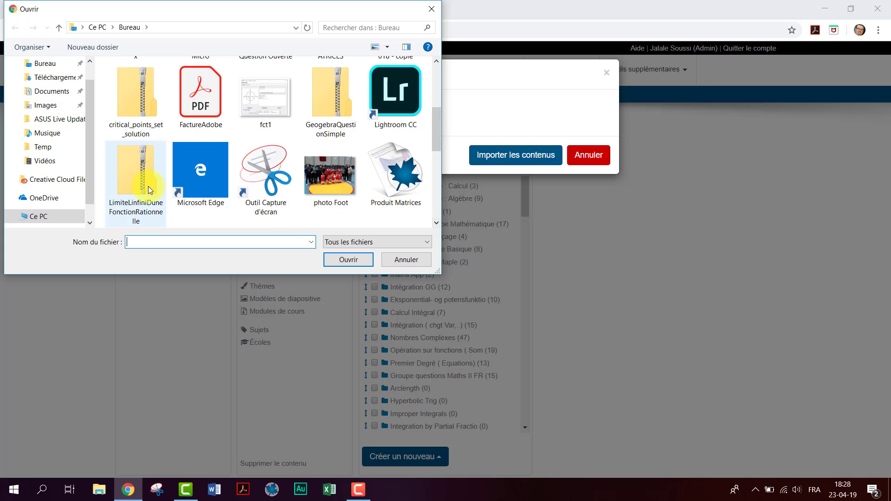
pyautogui.click(135, 179)
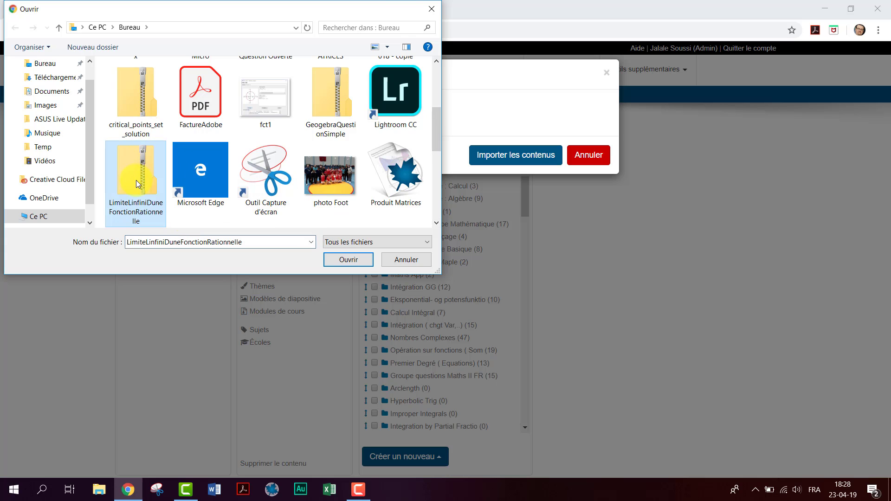
pyautogui.click(334, 261)
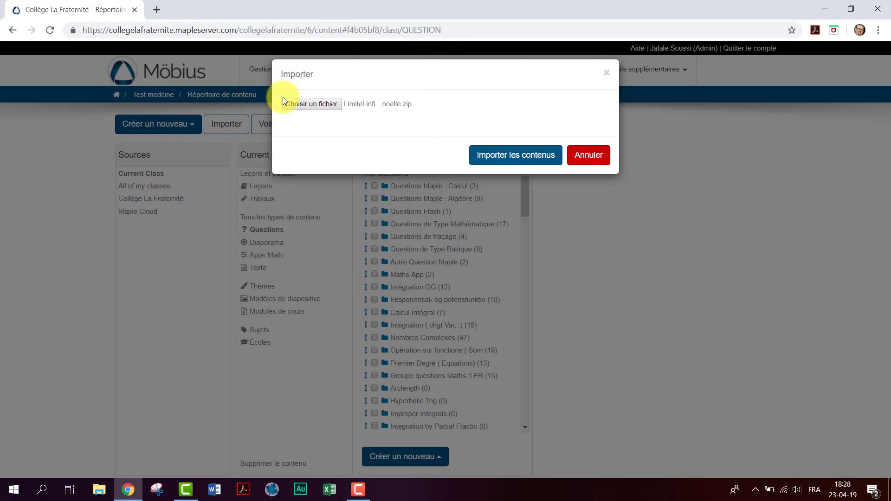
pyautogui.click(507, 154)
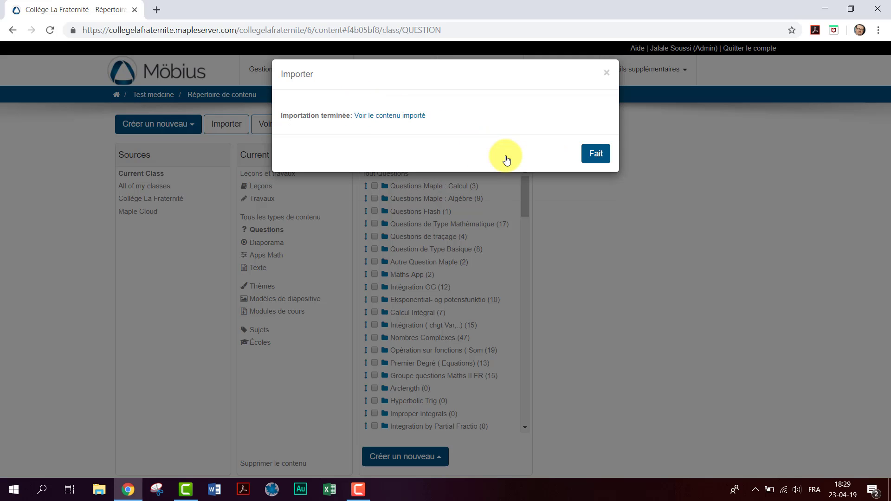
pyautogui.click(410, 115)
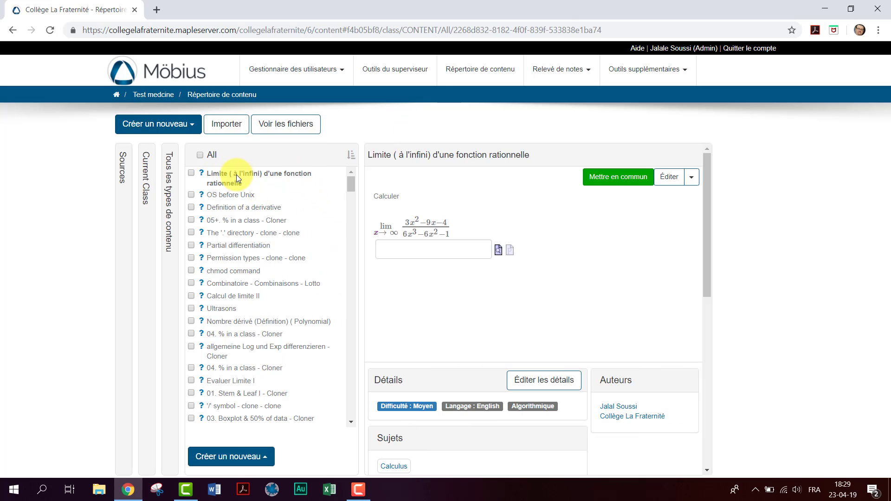
pyautogui.click(233, 177)
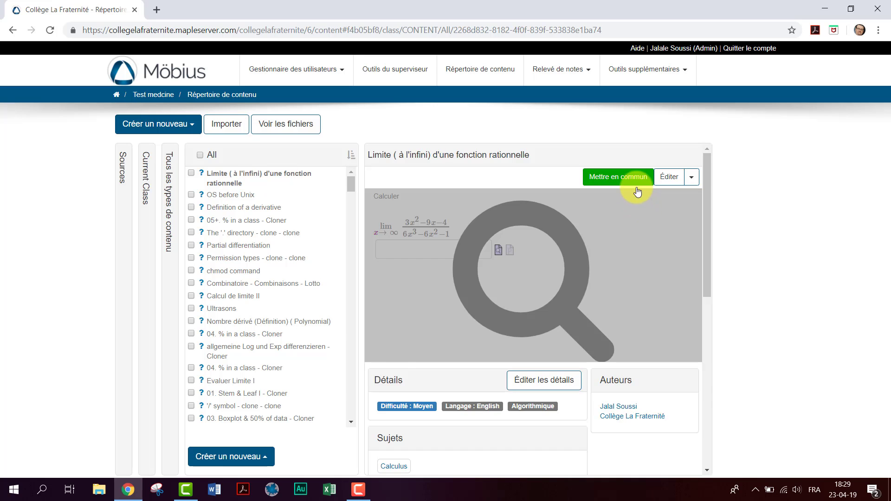